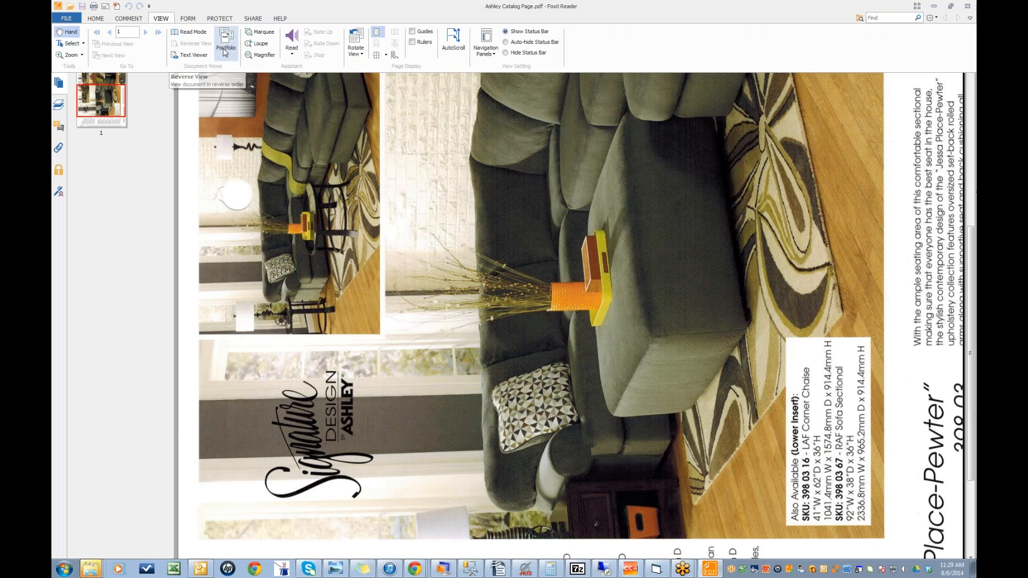
Rotate the catalog page upright and read the Jessa Place-Pewter sectional's piece list with SKUs and dimensions
left_click(362, 53)
left_click(369, 80)
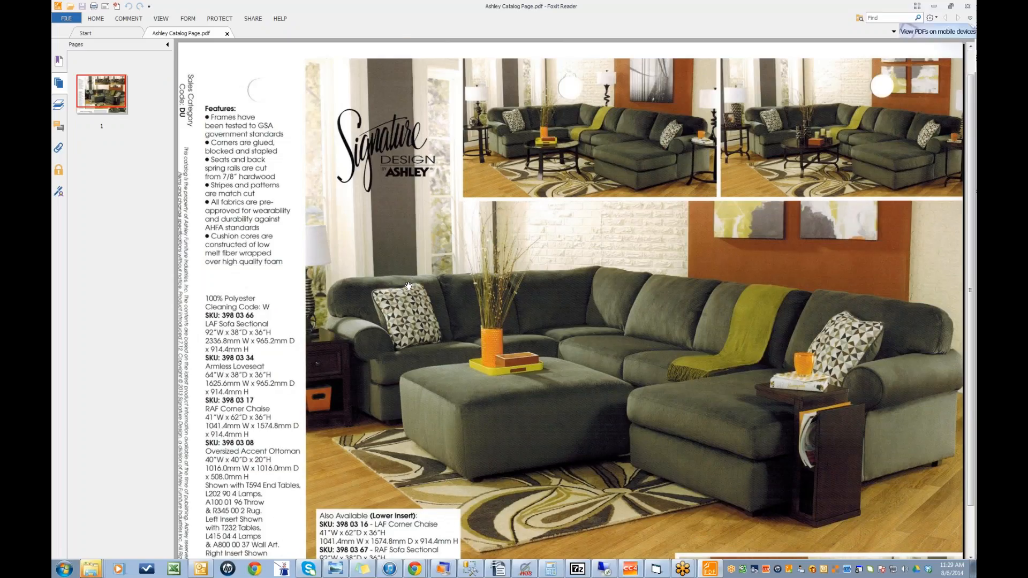
scroll(408, 286, "down", 1)
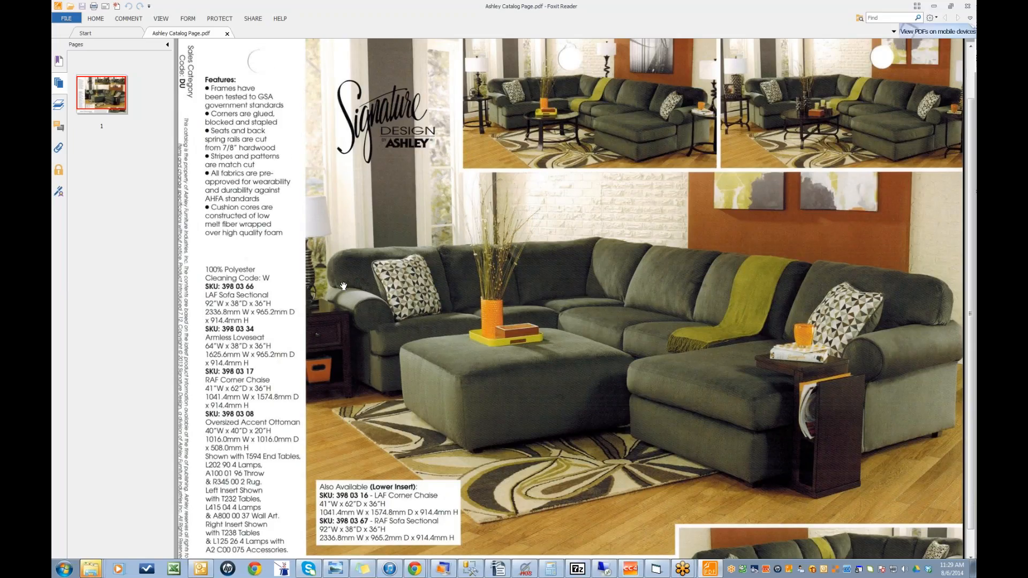
scroll(343, 286, "down", 1)
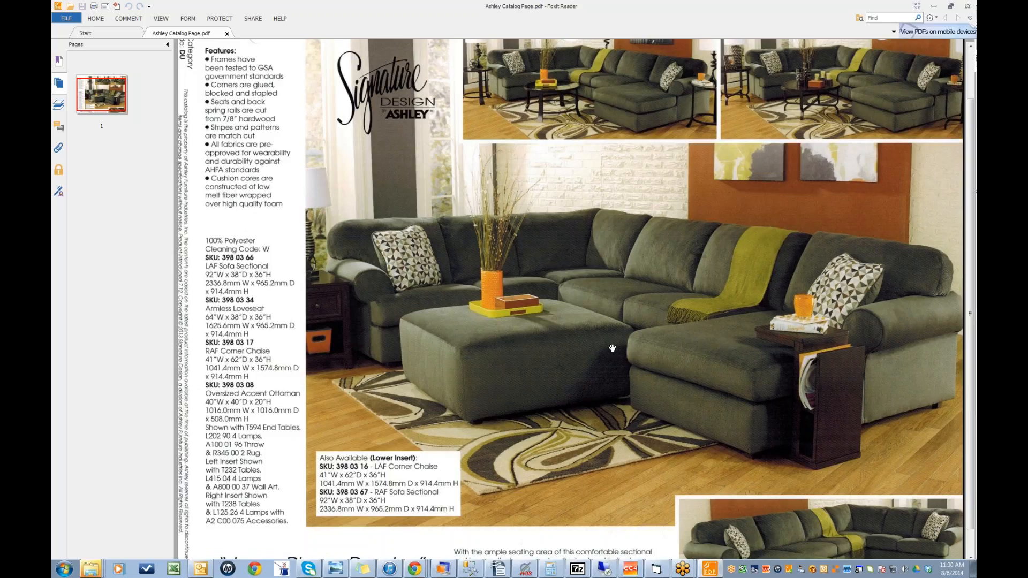
scroll(450, 369, "down", 1)
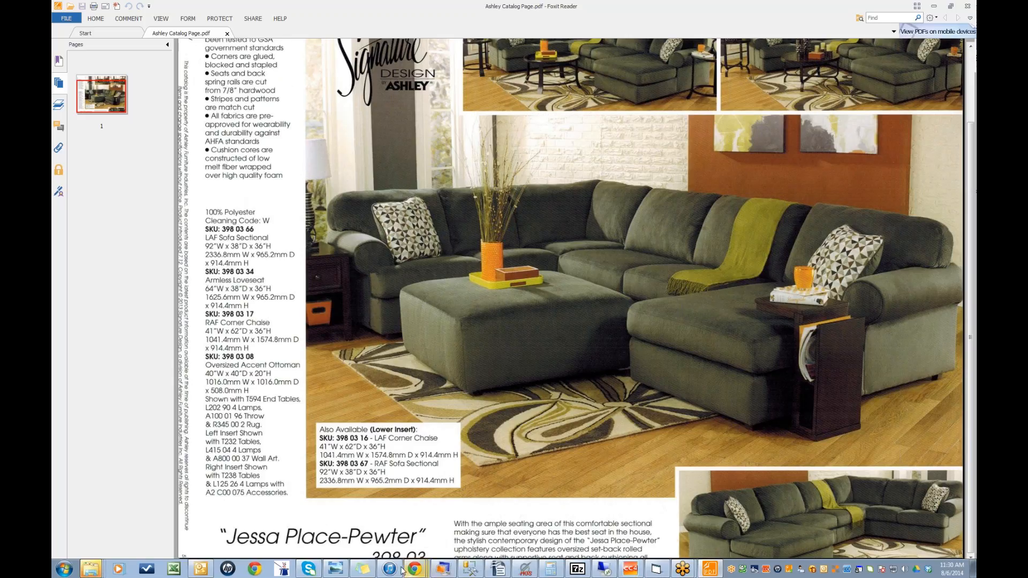
left_click(254, 568)
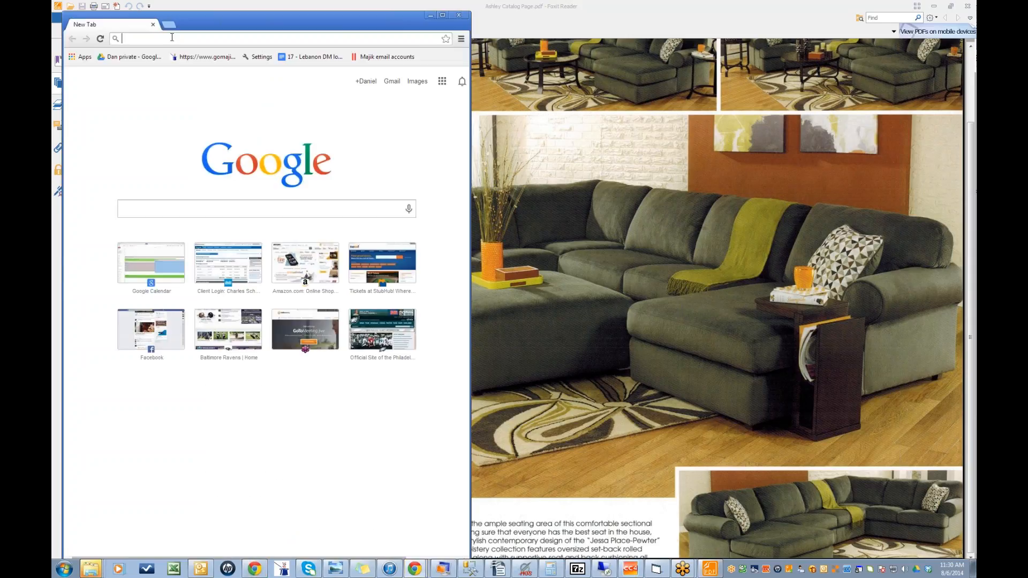
left_click(172, 38)
type("www.ashley")
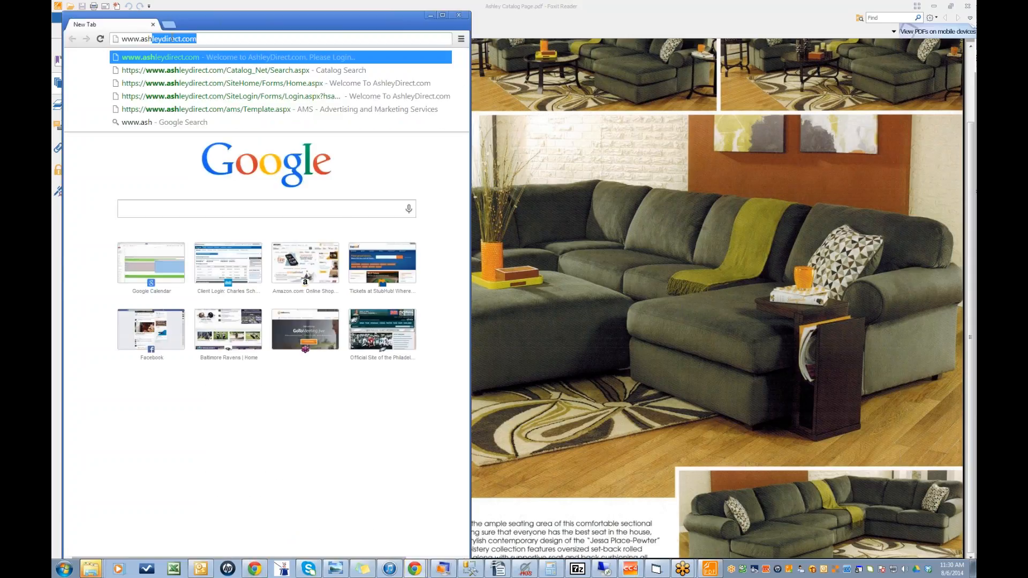
type("direct.")
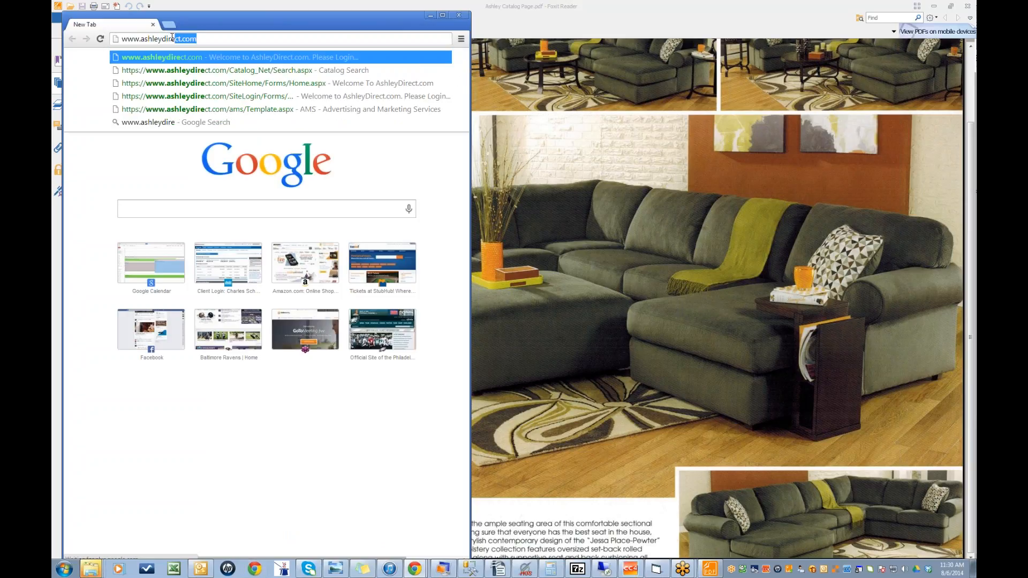
type("com")
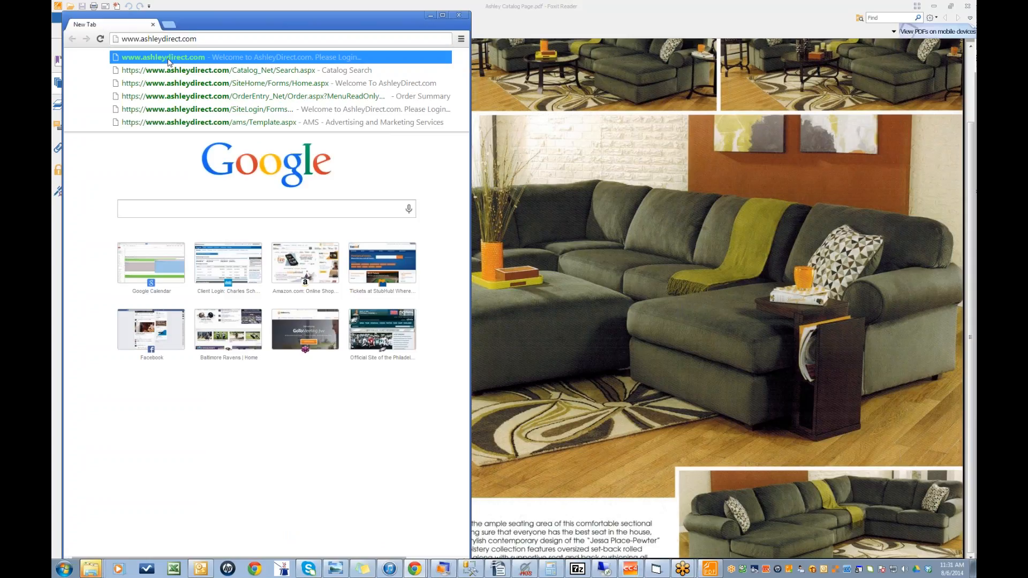
left_click(169, 57)
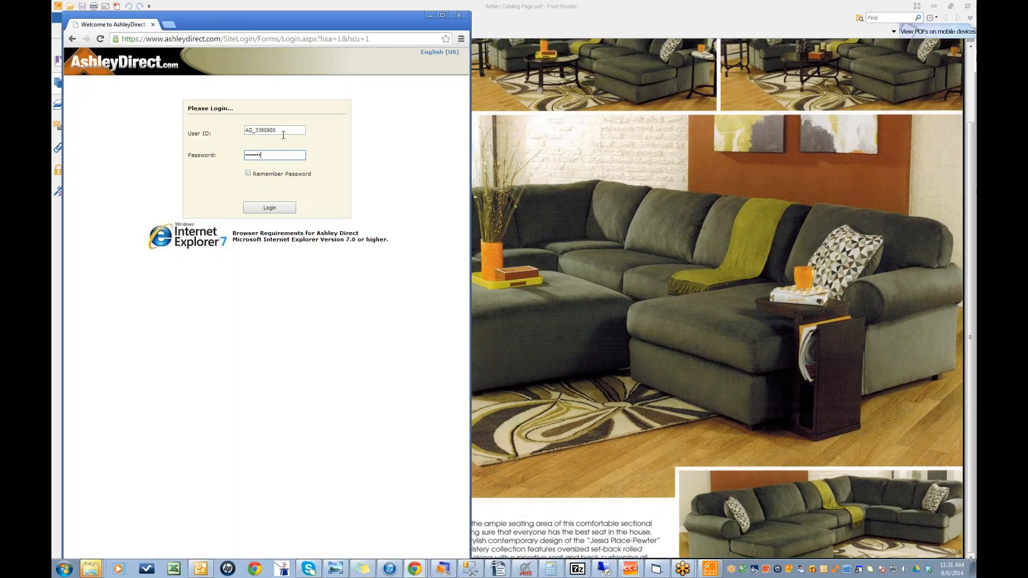
left_click(248, 173)
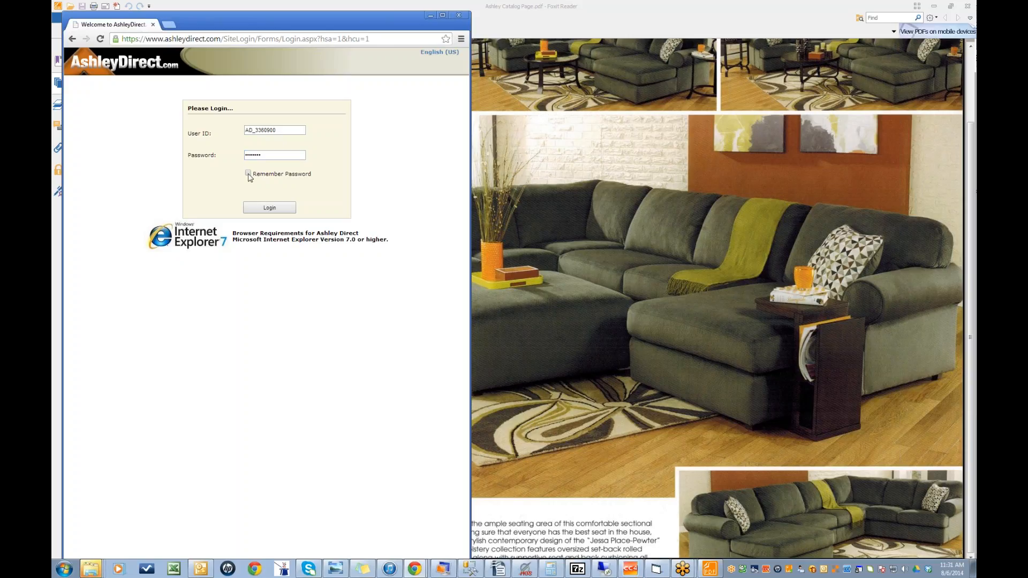
left_click(269, 208)
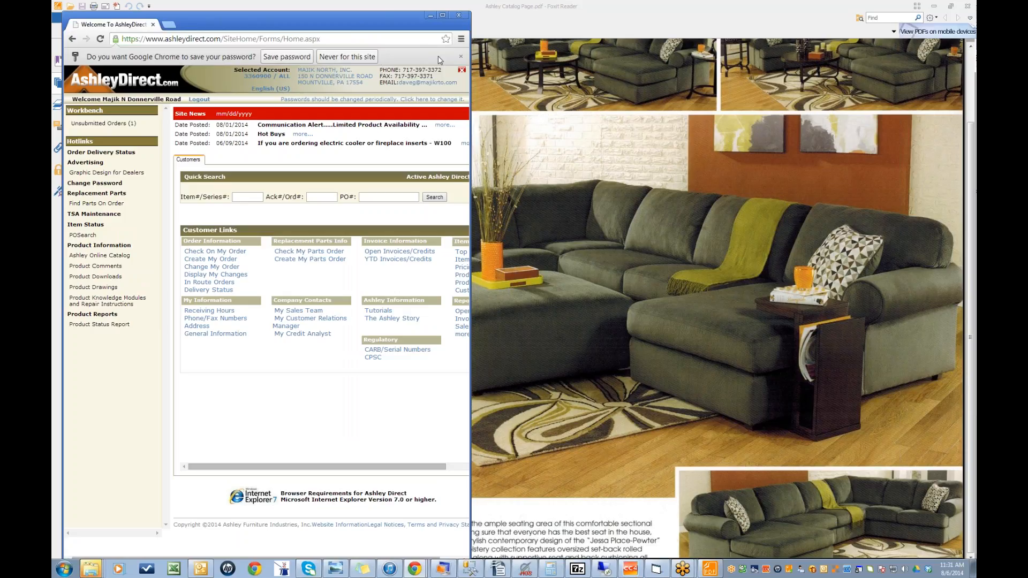
Look up the account with a specific location and select the first location in the results
left_click(268, 77)
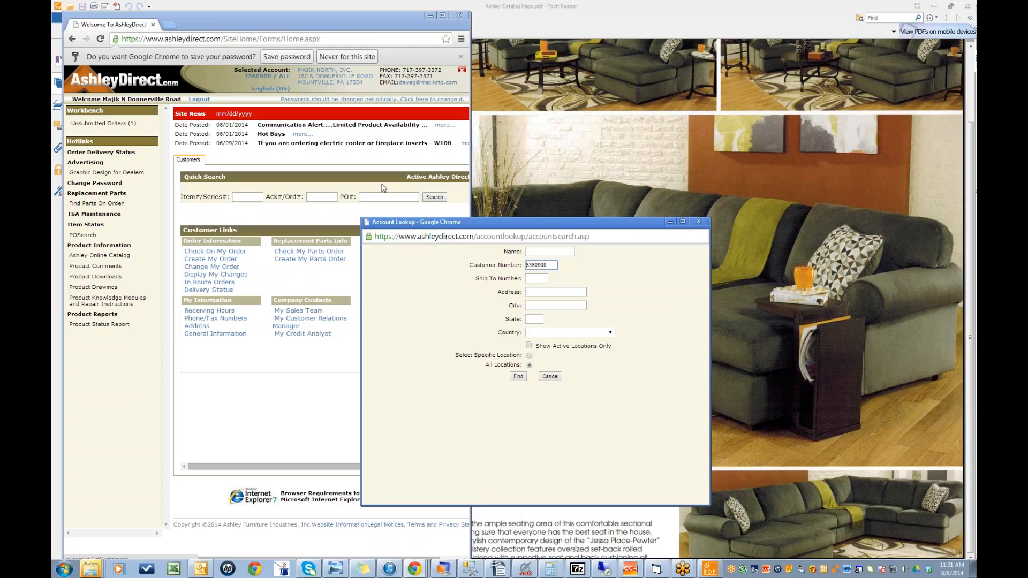
left_click(530, 356)
left_click(518, 377)
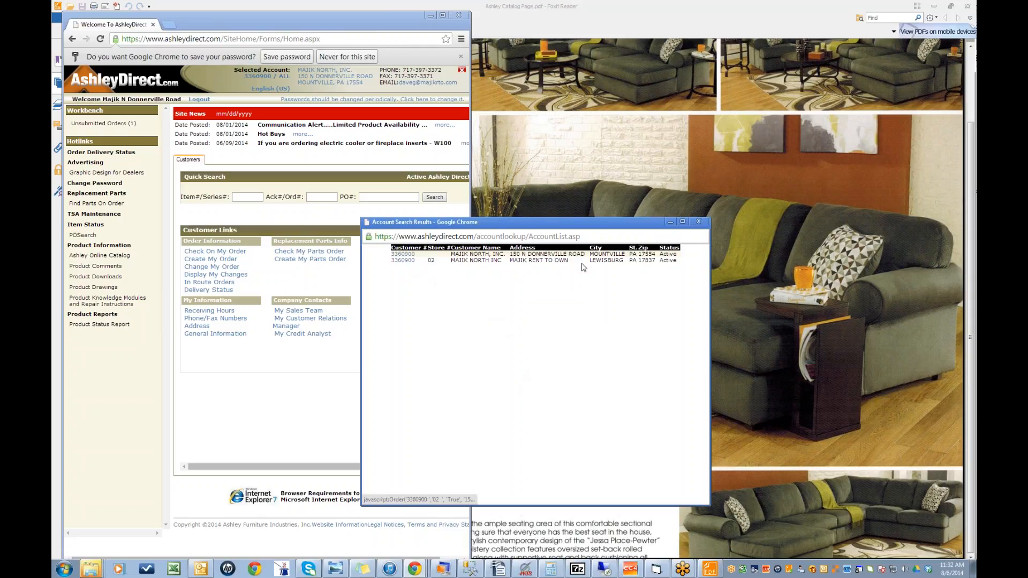
left_click(404, 255)
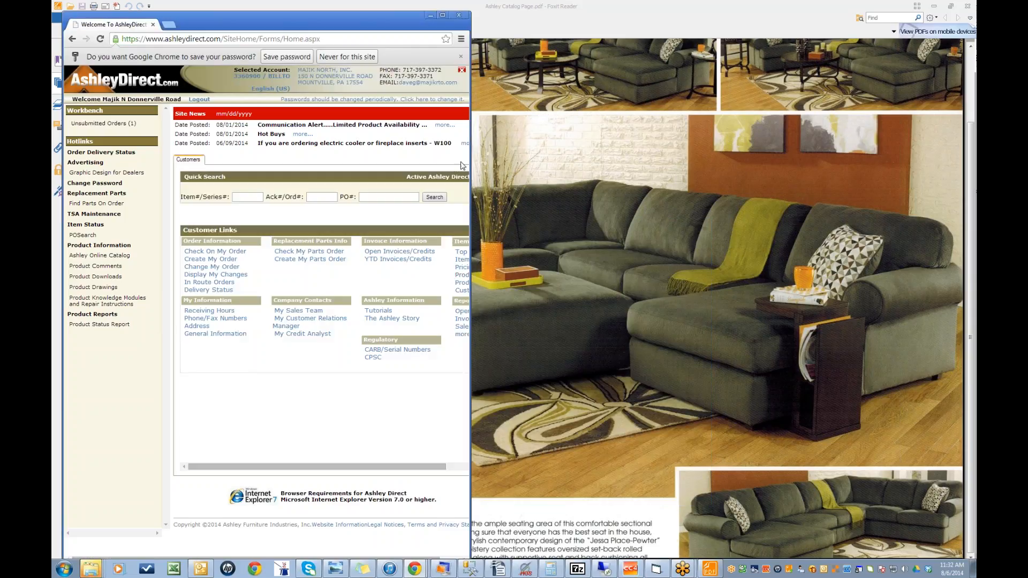
Create a new order and arrange the order entry window so the catalog page's SKU list stays readable beside it
left_click_drag(471, 160, 493, 160)
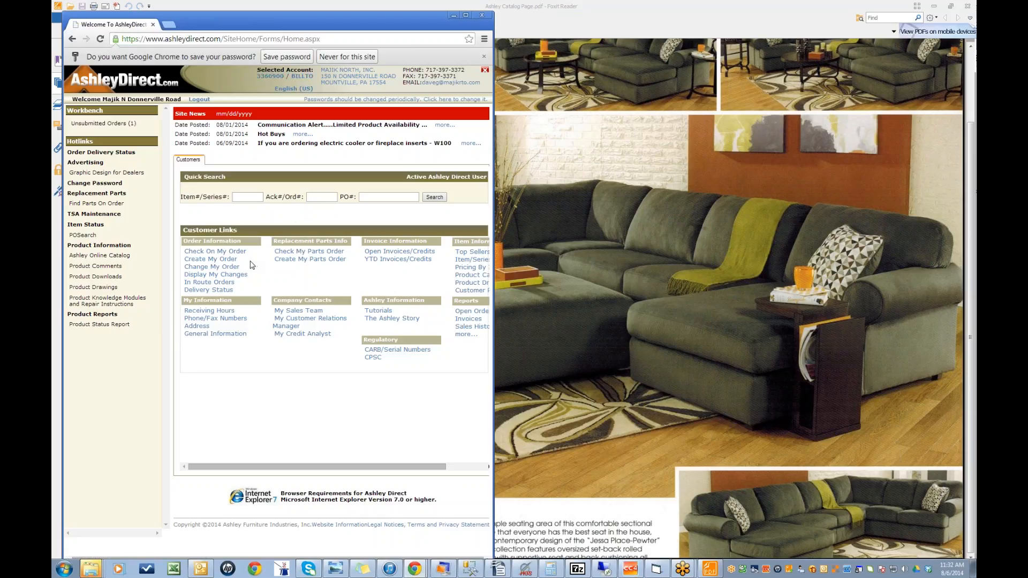
left_click(218, 260)
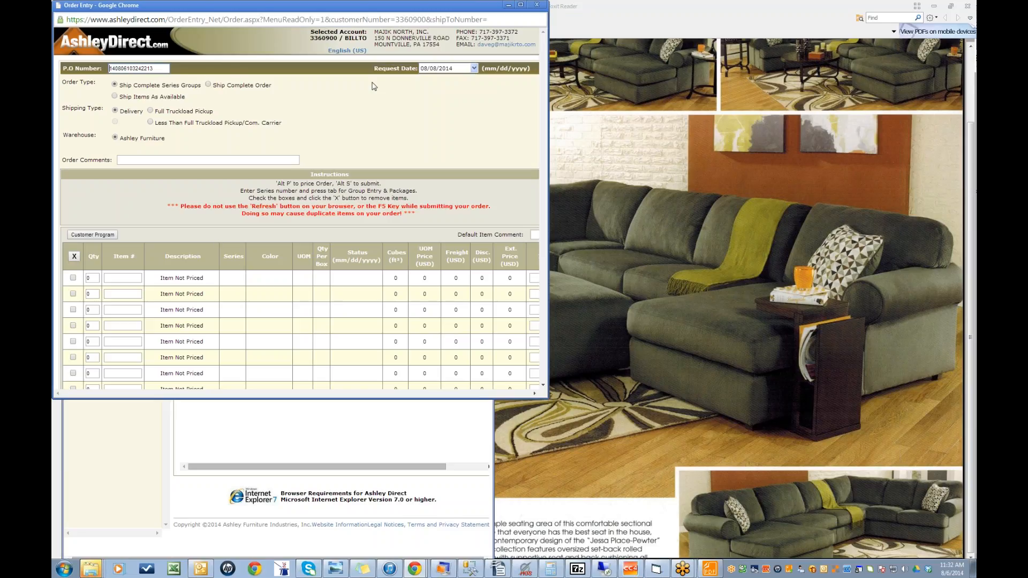
scroll(221, 294, "down", 1)
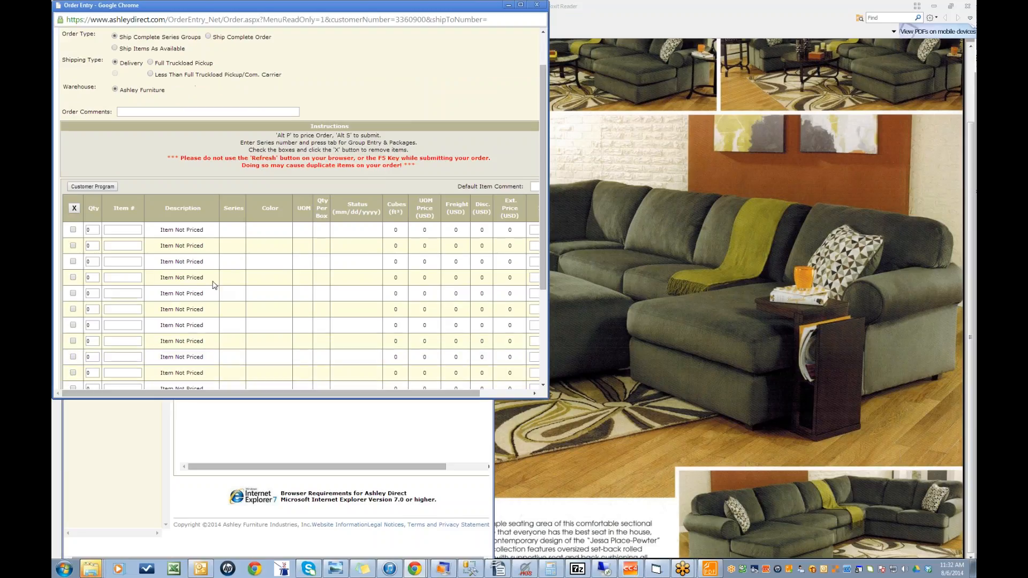
left_click(119, 229)
left_click_drag(236, 9, 316, 146)
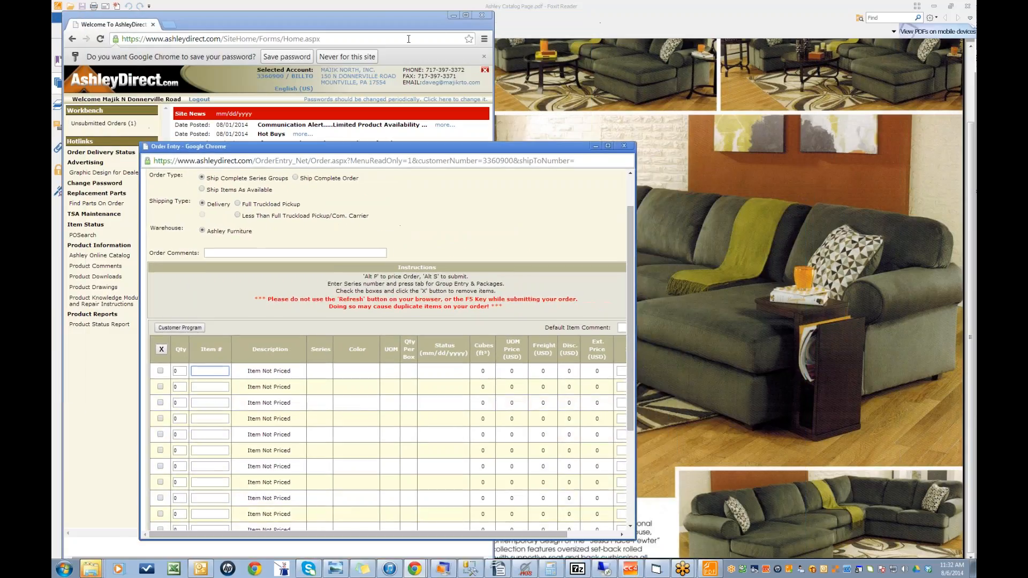
left_click(454, 15)
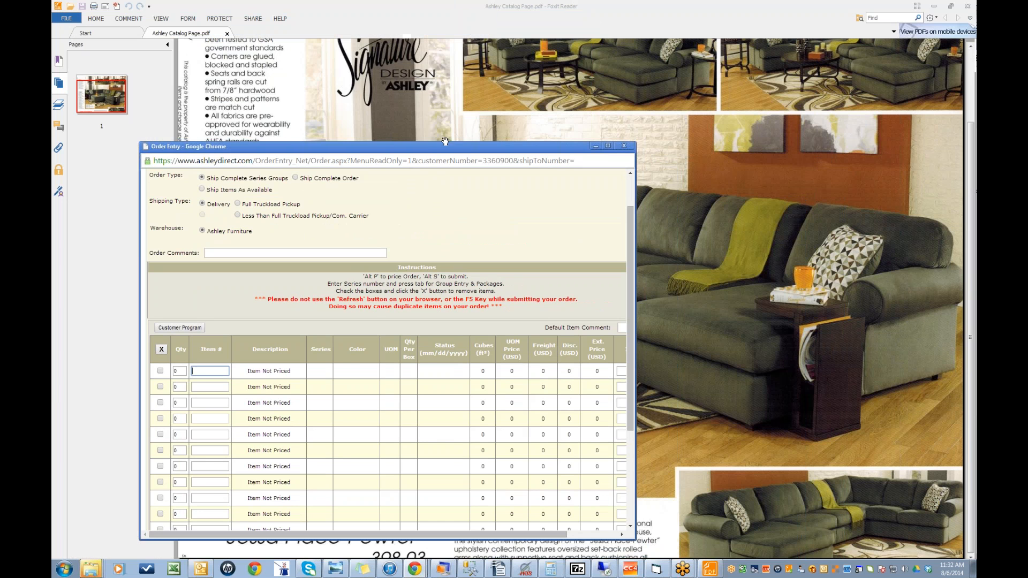
left_click_drag(442, 152, 643, 72)
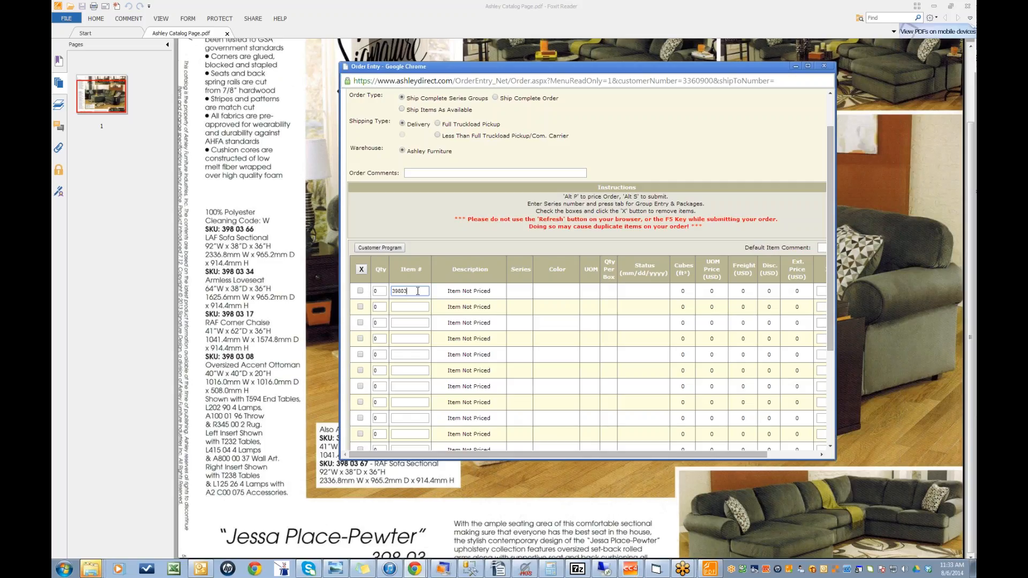
Enter series 39803 on the first order line and add one LAF sofa, armless loveseat, RAF corner chaise and oversized accent ottoman
key("Tab")
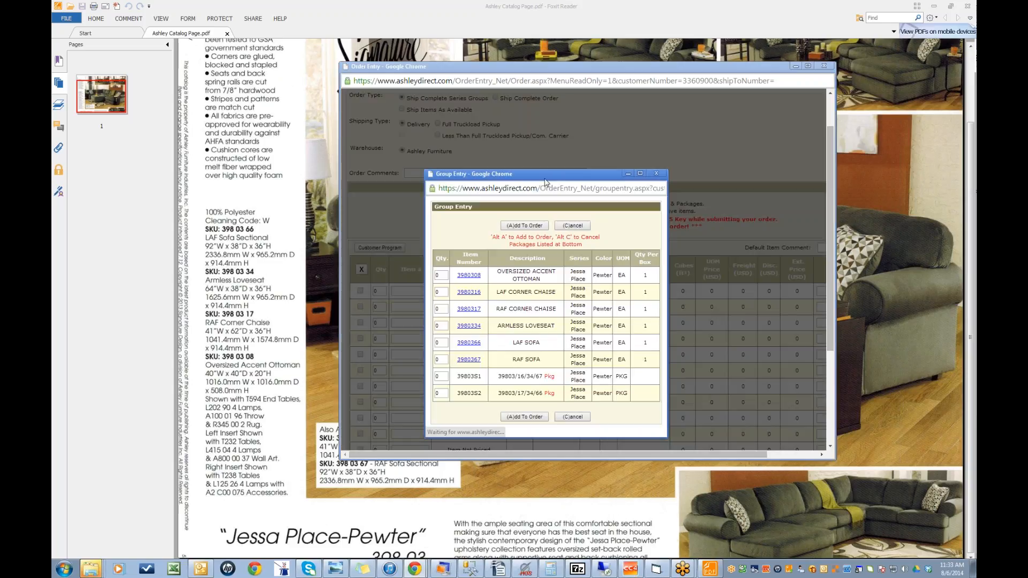
left_click_drag(548, 180, 562, 147)
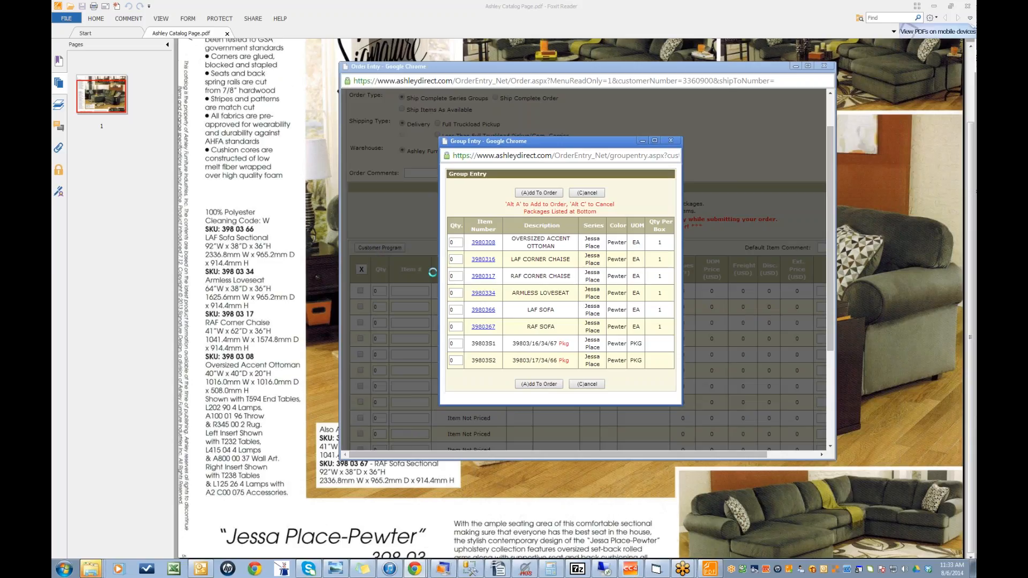
left_click(457, 309)
type("1")
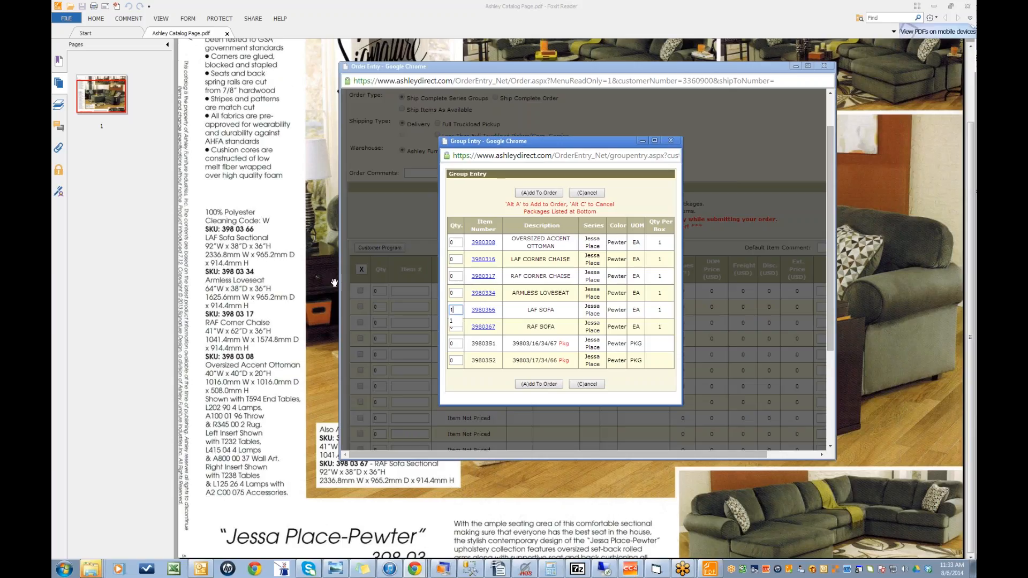
left_click(456, 293)
type("1")
left_click(456, 276)
type("1")
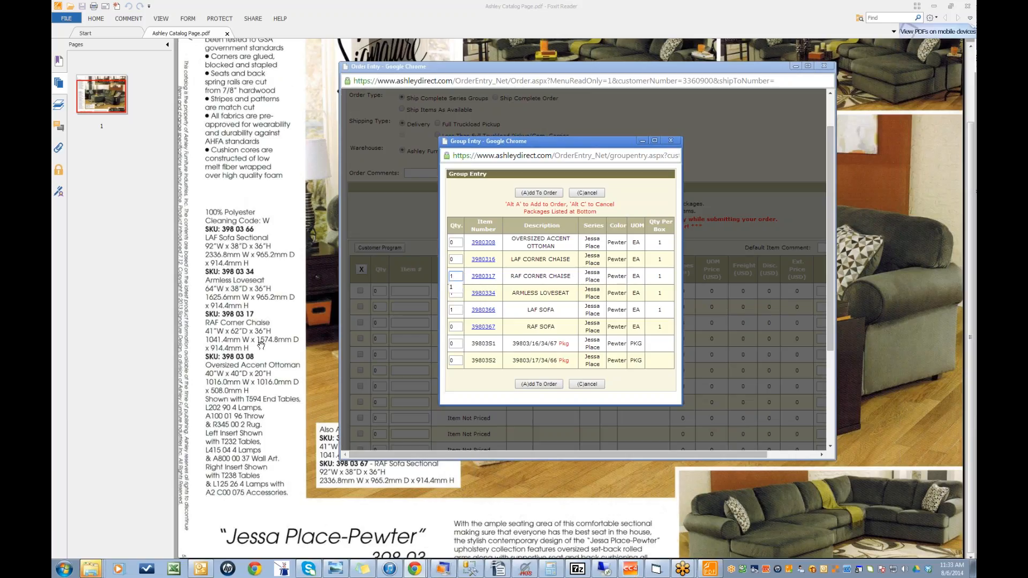
left_click(455, 242)
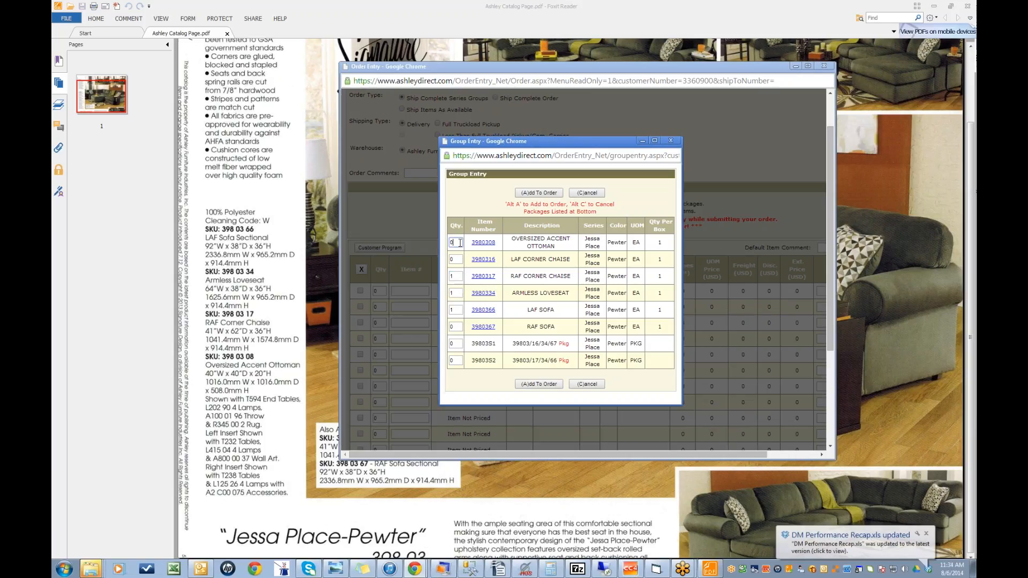
type("1")
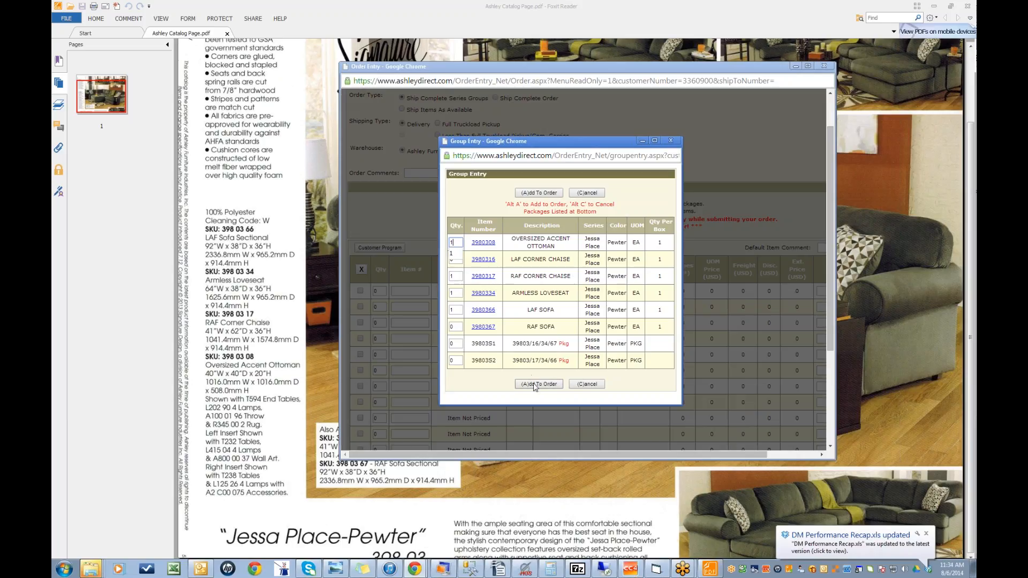
left_click(534, 385)
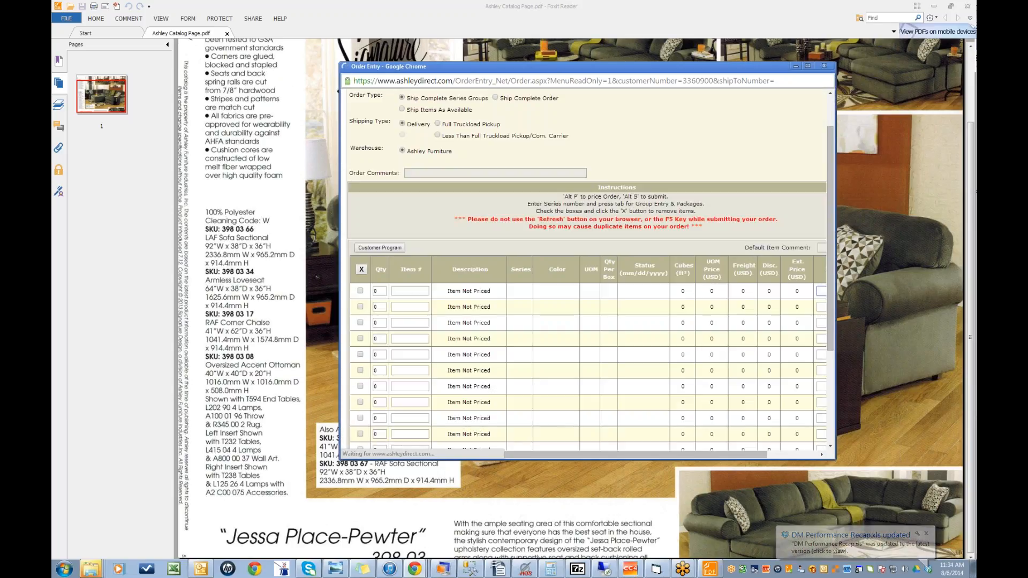
Review the ordered pieces' availability dates, prices, freight and discounts, and the order totals
left_click_drag(571, 72, 464, 46)
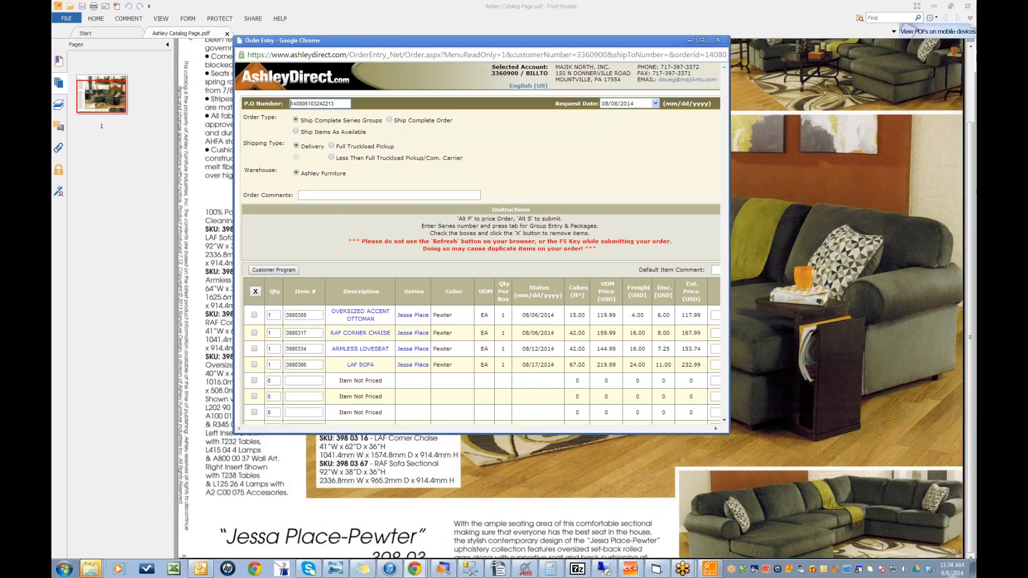
mouse_move(952, 575)
scroll(554, 387, "down", 1)
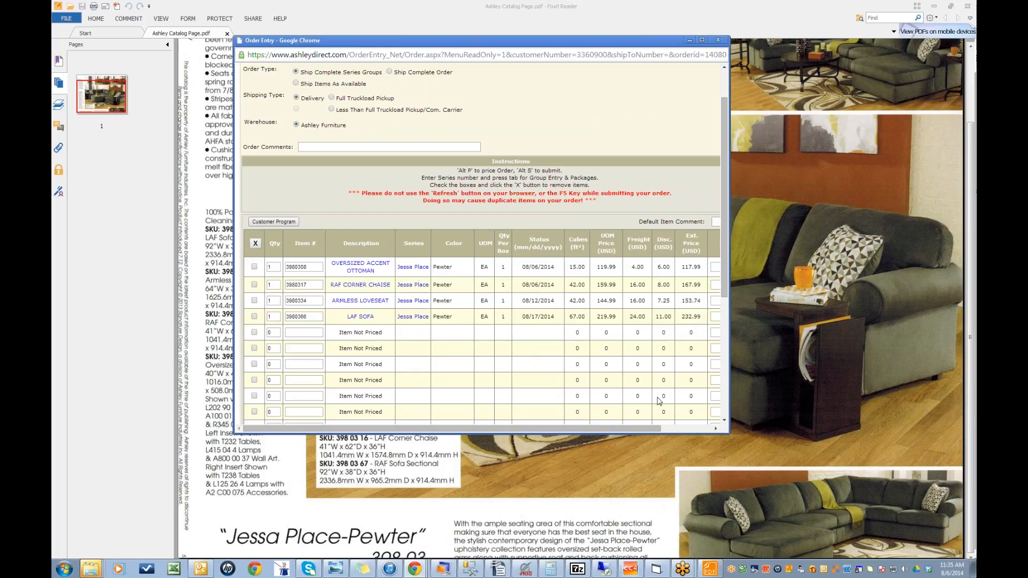
left_click_drag(645, 428, 720, 434)
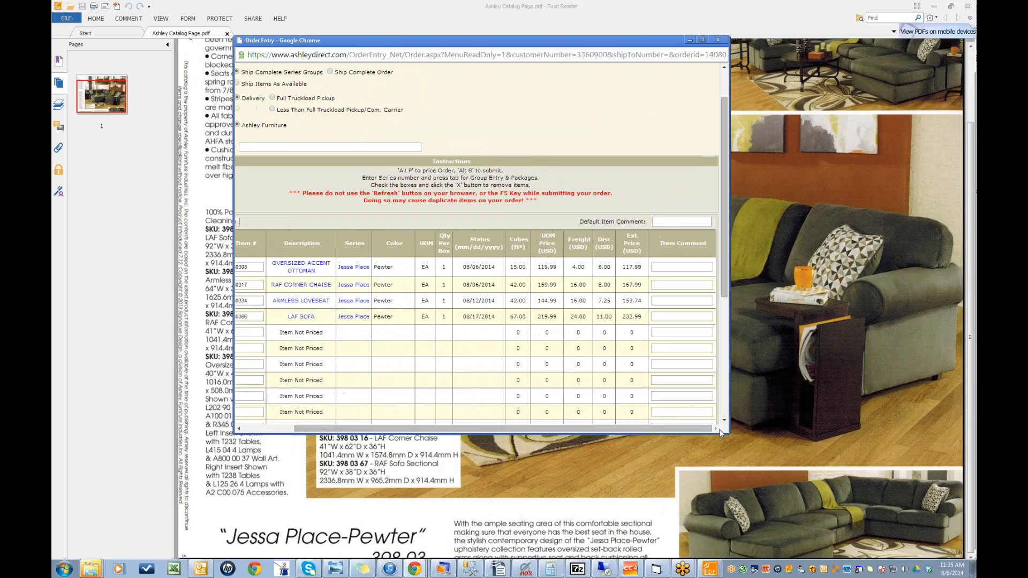
left_click_drag(724, 272, 729, 399)
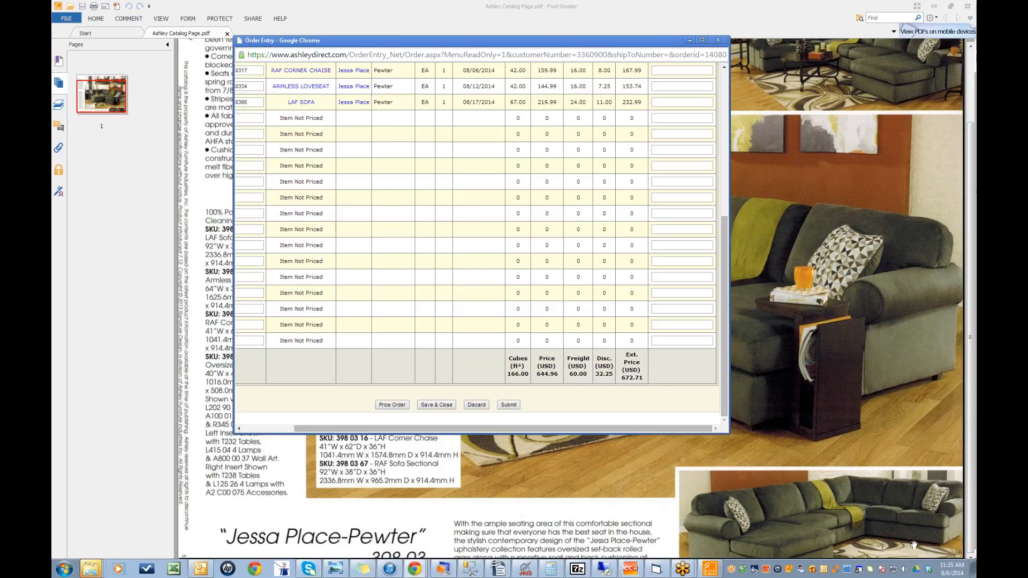
Switch to the file explorer through Dropbox and bring up the VersiRent Training folder
left_click(929, 569)
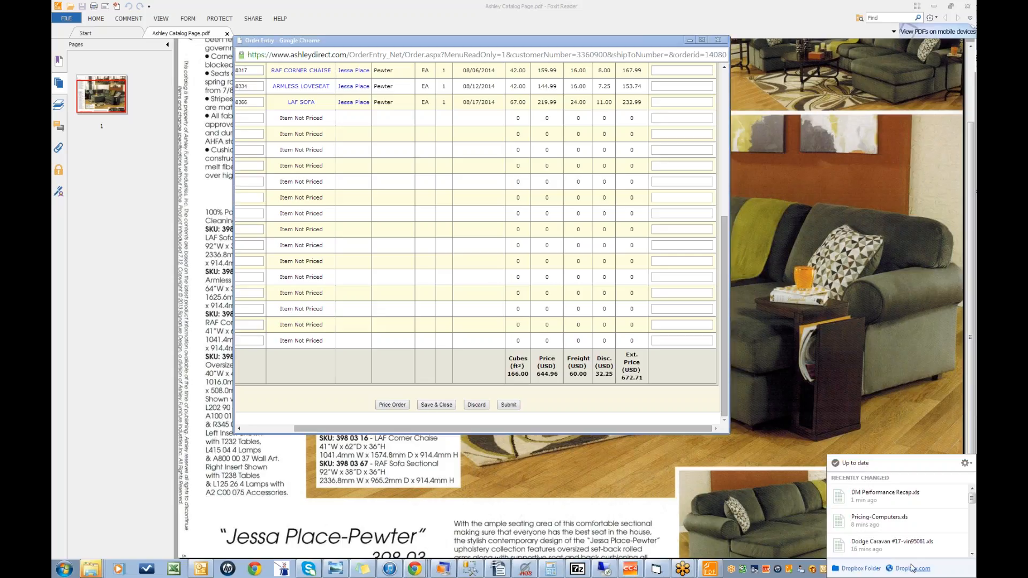
left_click(860, 569)
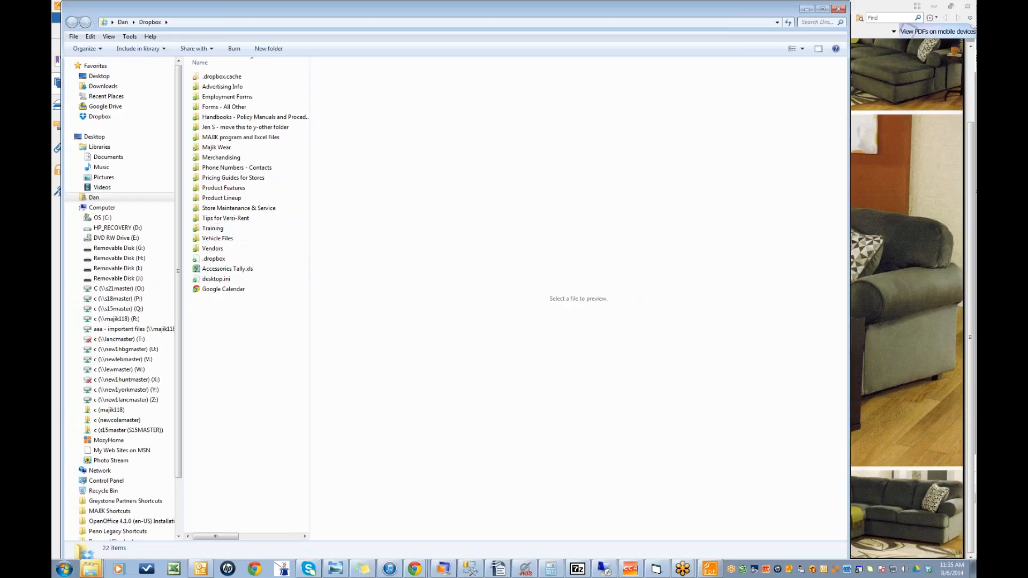
mouse_move(88, 569)
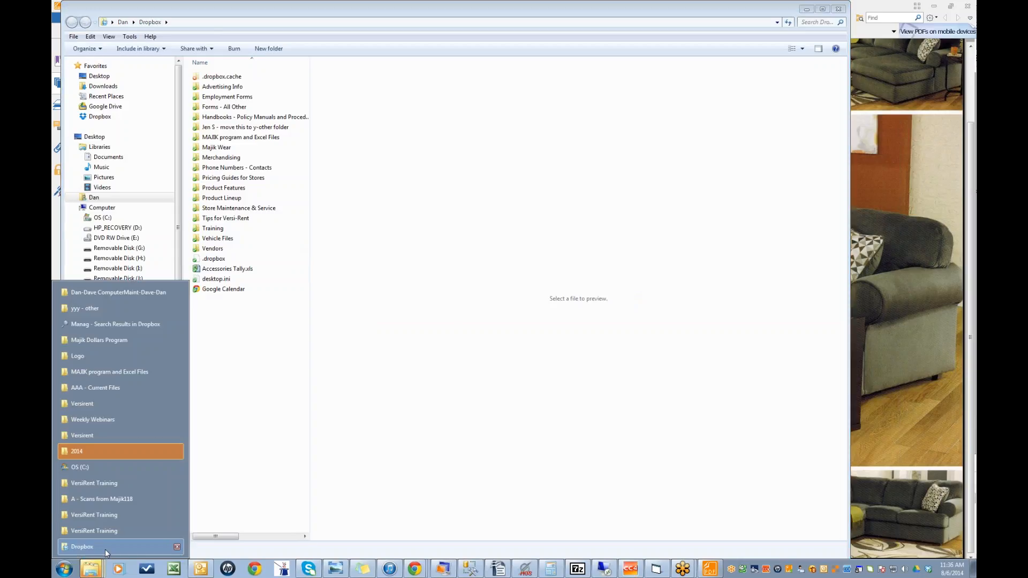
left_click(104, 531)
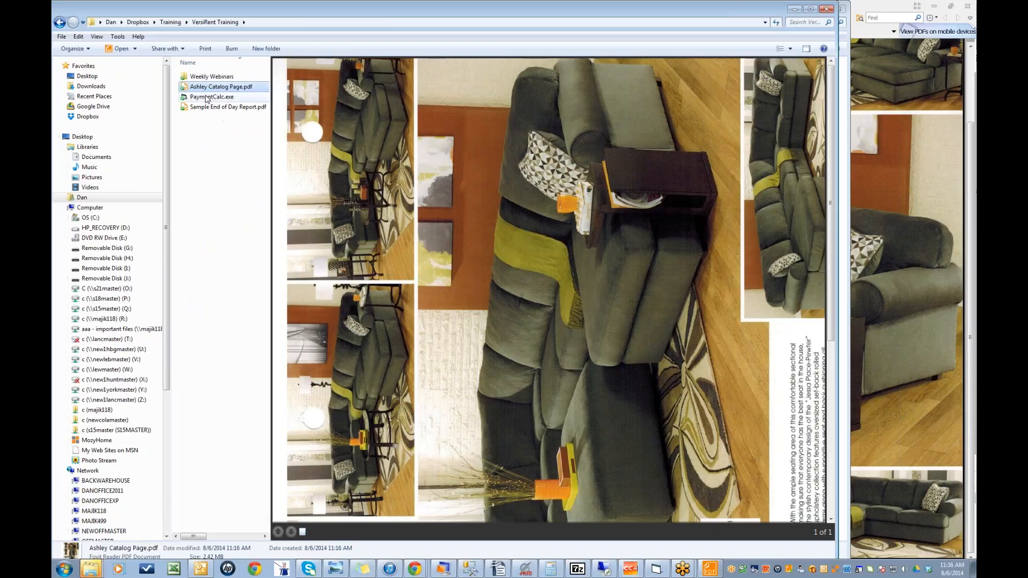
Launch PaymentCalc.exe and place the calculator over the AshleyDirect order entry window, with the file explorer windows minimized
double_click(209, 100)
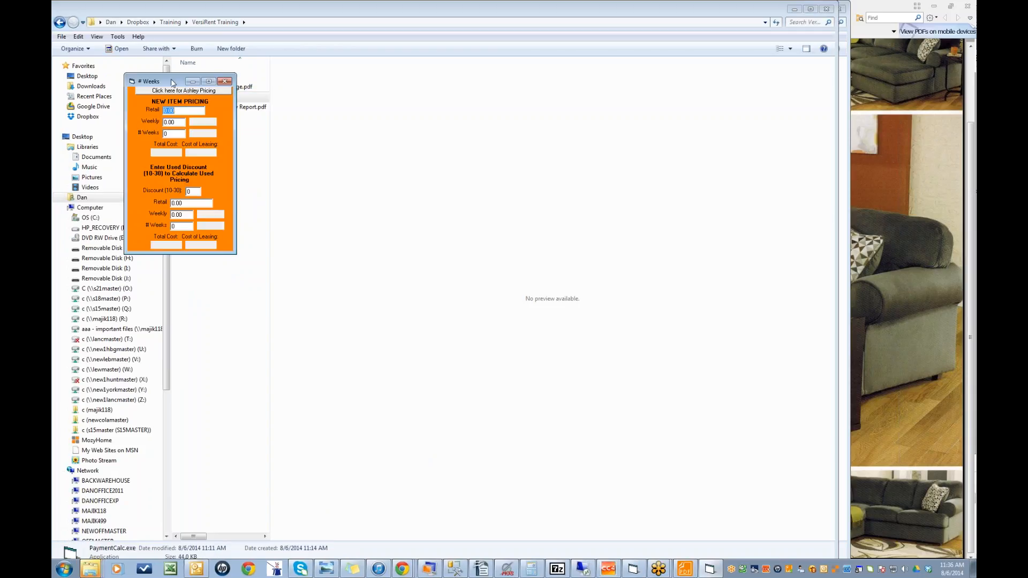
left_click_drag(174, 81, 467, 146)
left_click(793, 10)
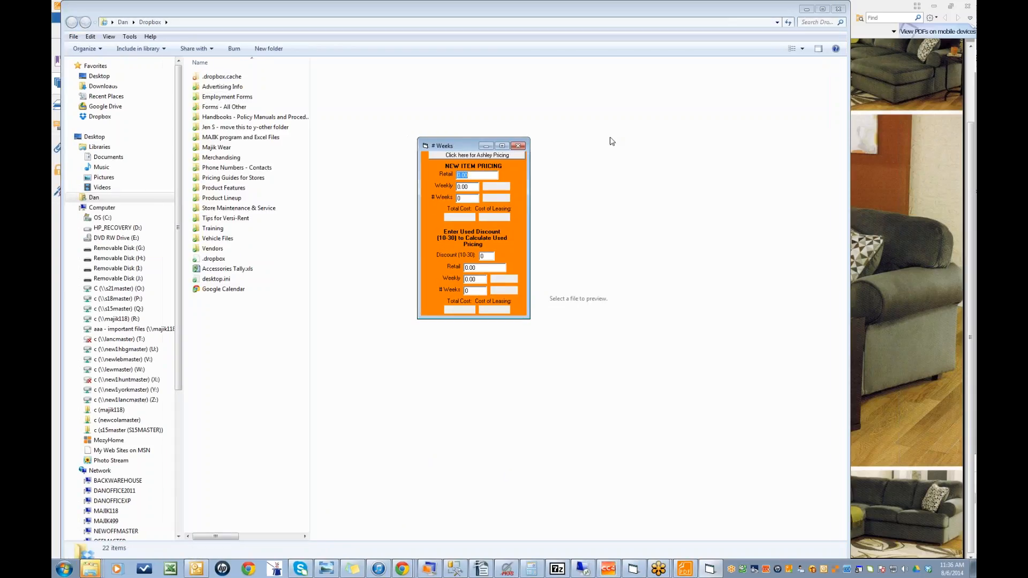
left_click(807, 10)
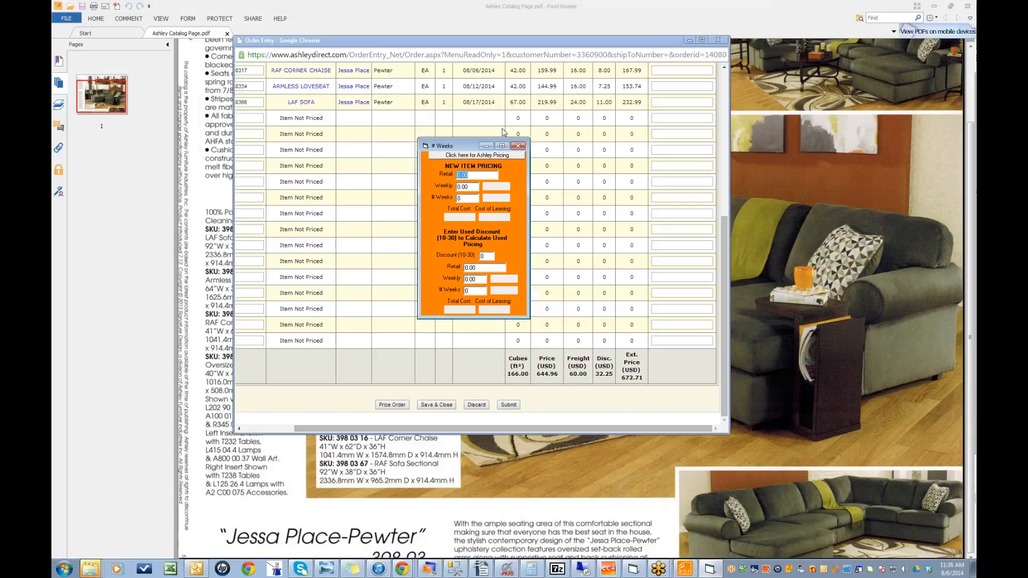
left_click_drag(474, 145, 418, 146)
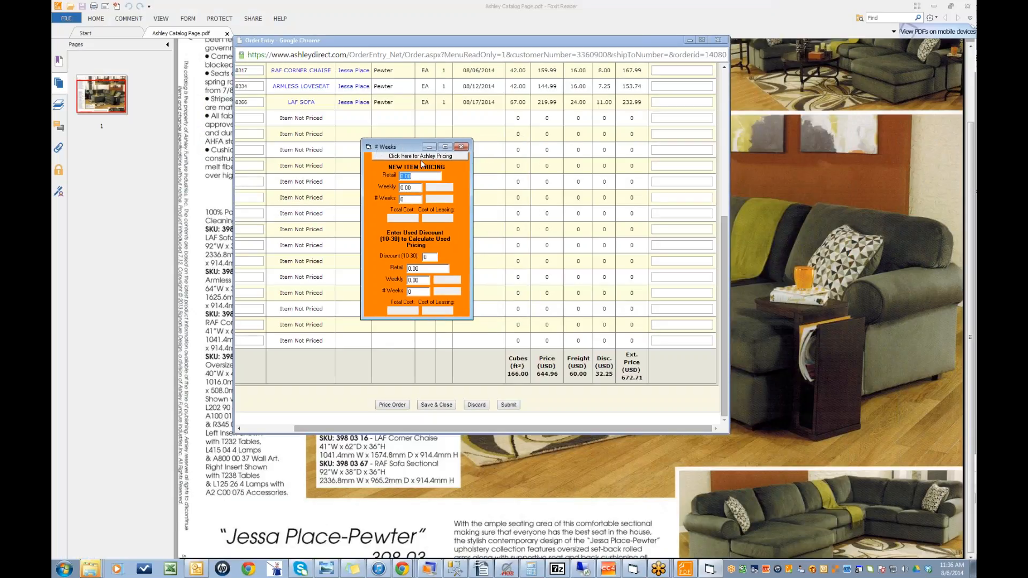
Start Ashley pricing in the payment calculator, accept the net pricing notice and choose merchandise category 3-Upholstery
left_click(424, 157)
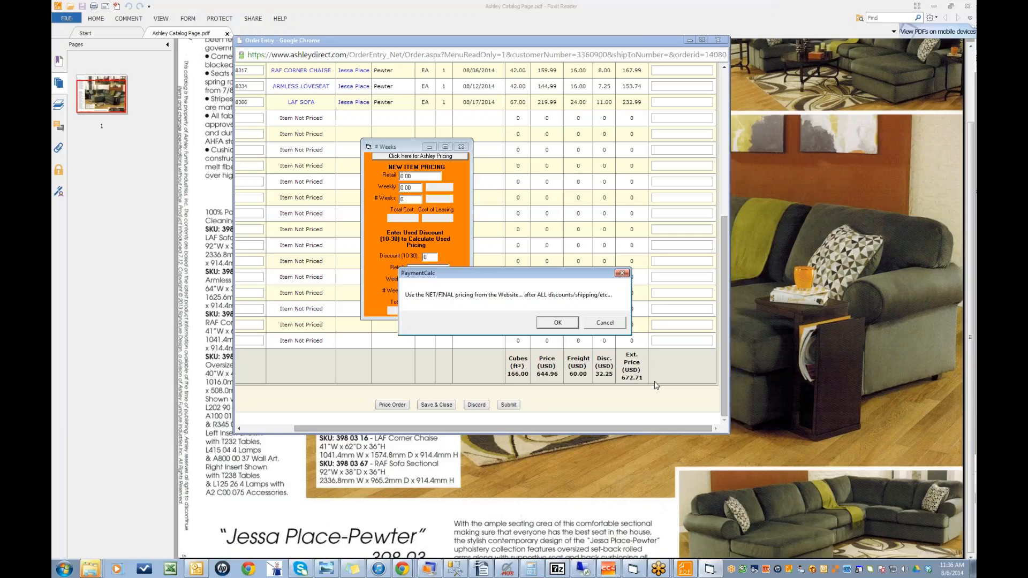
left_click(558, 322)
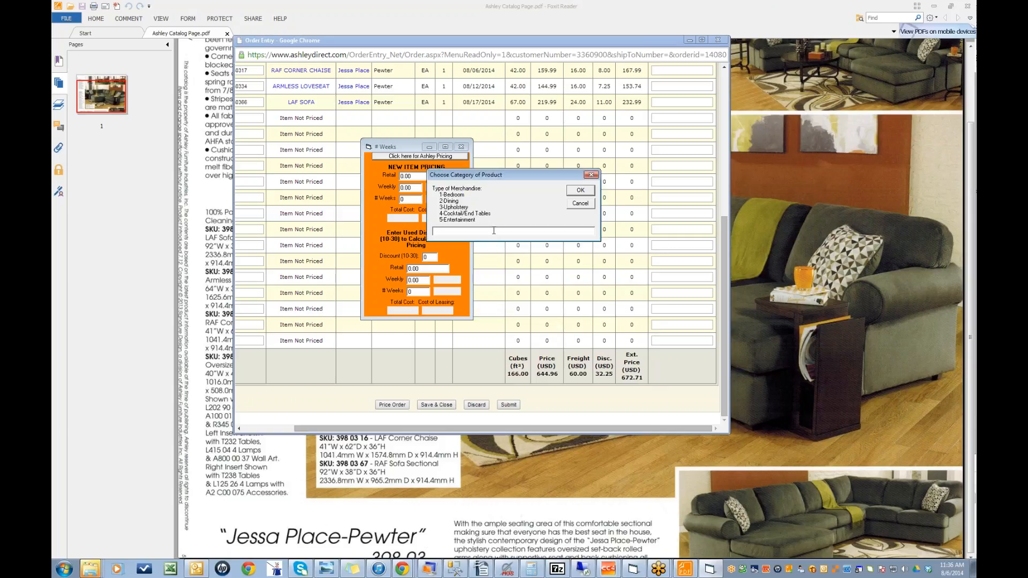
type("3")
key("Return")
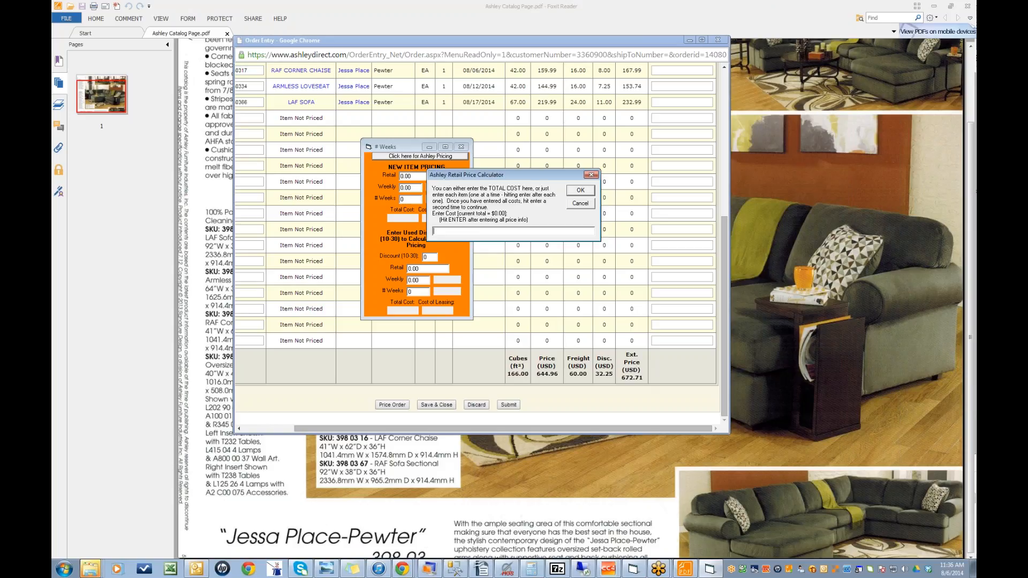
Enter the order's final extended price total, 672.71, as the cost and complete the retail and weekly rental price calculation
type("67")
key("Return")
type("100")
key("BackSpace")
key("BackSpace")
key("Return")
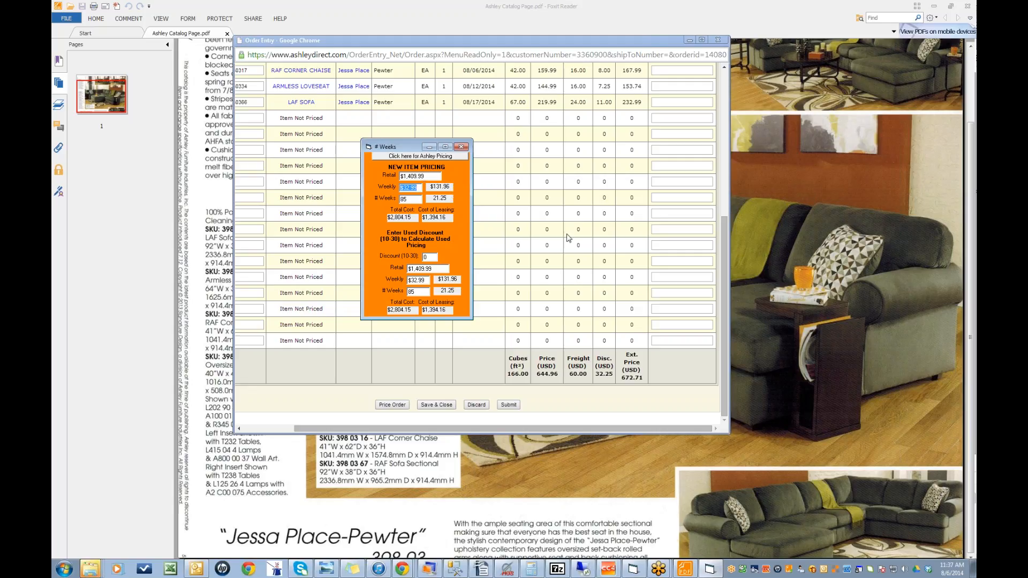
Move the payment calculator aside after reviewing its new item pricing and discard the AshleyDirect order, confirming the discard
left_click_drag(411, 148, 416, 170)
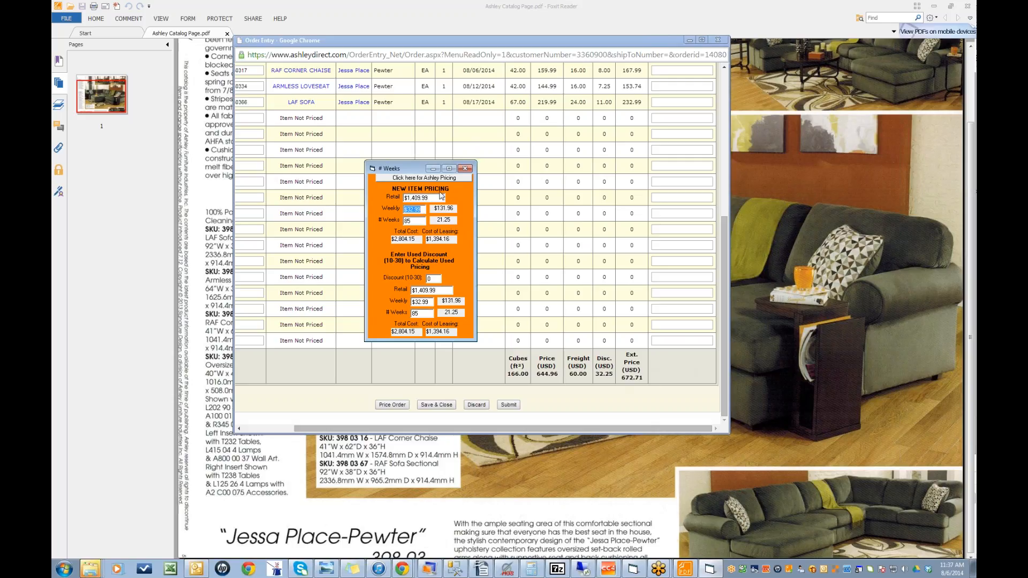
left_click_drag(414, 169, 425, 178)
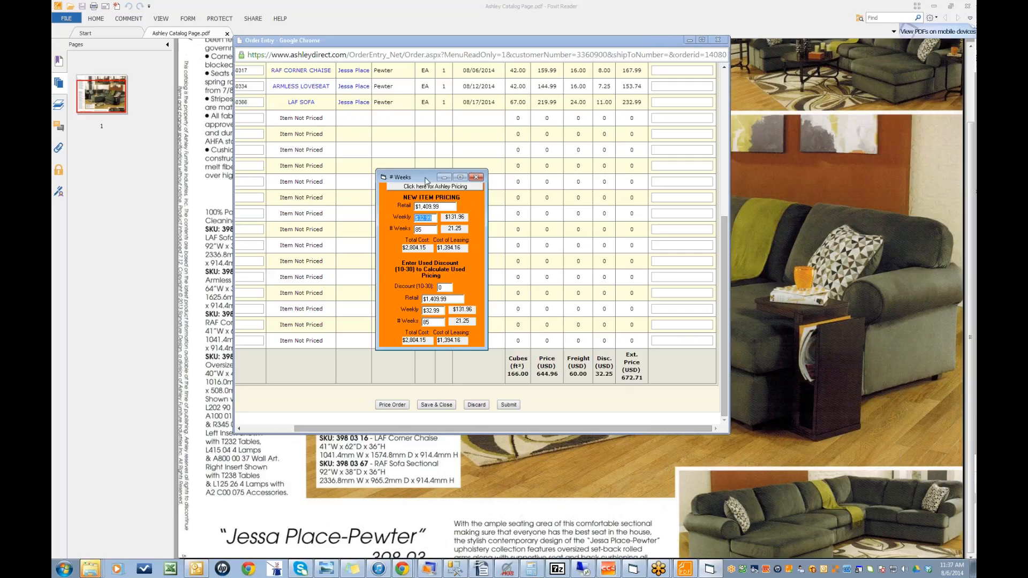
left_click_drag(426, 181, 604, 252)
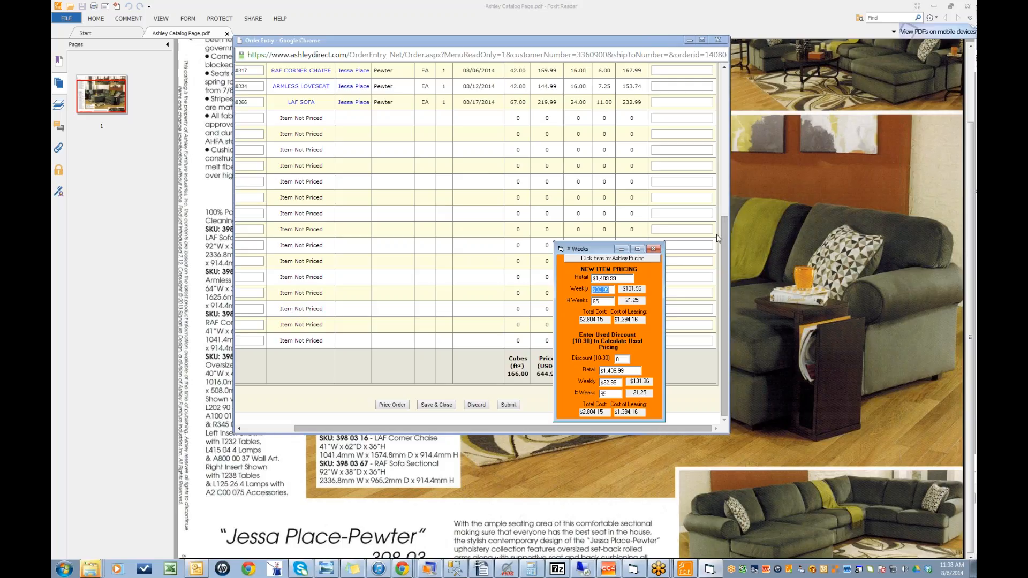
left_click(477, 405)
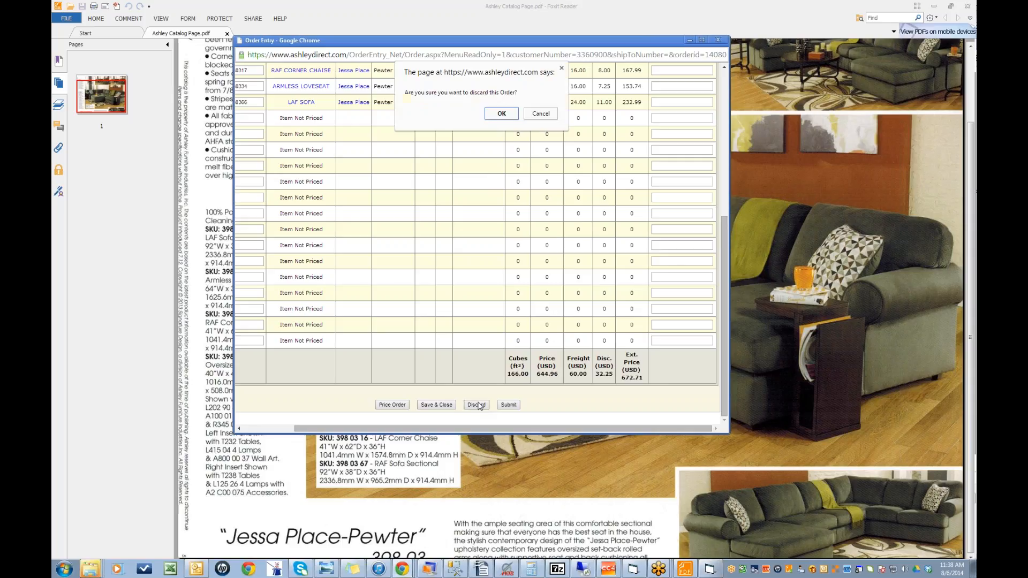
left_click(498, 114)
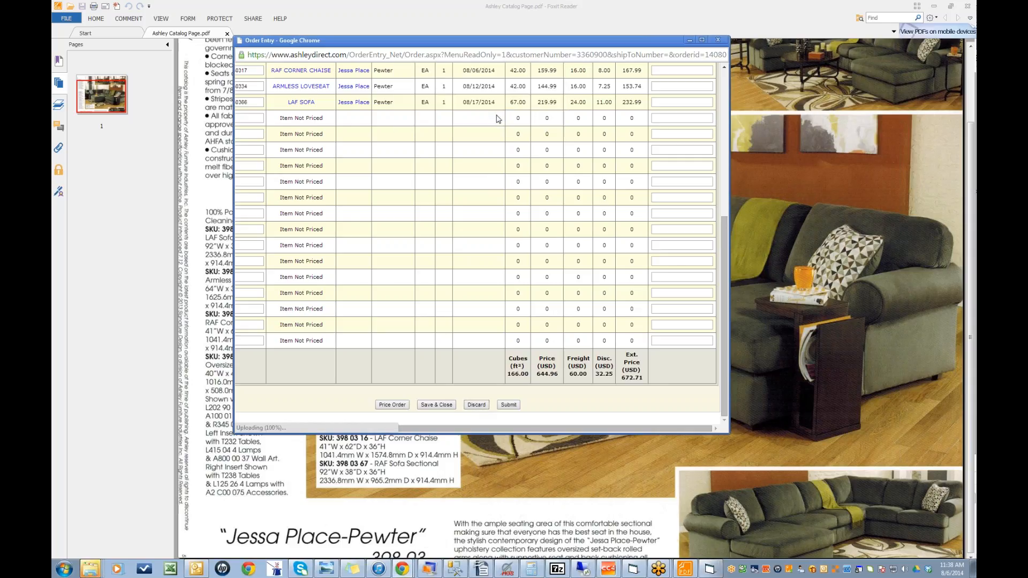